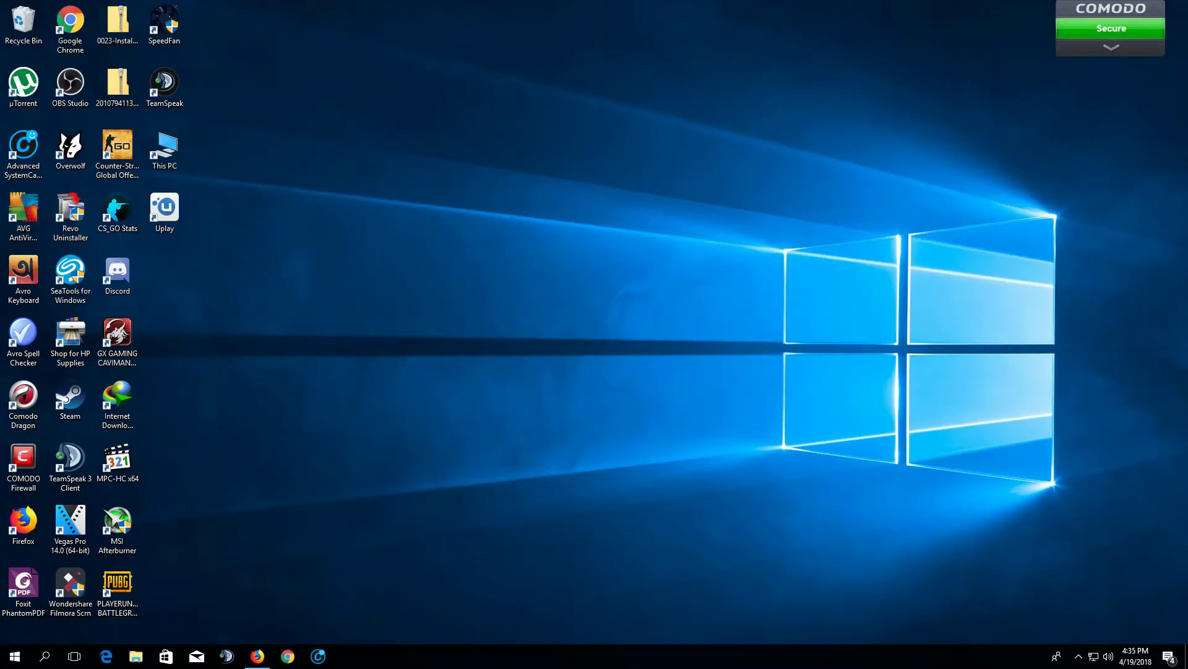
Look up the Broadband Connection's details in the dial-up network settings
left_click(1094, 656)
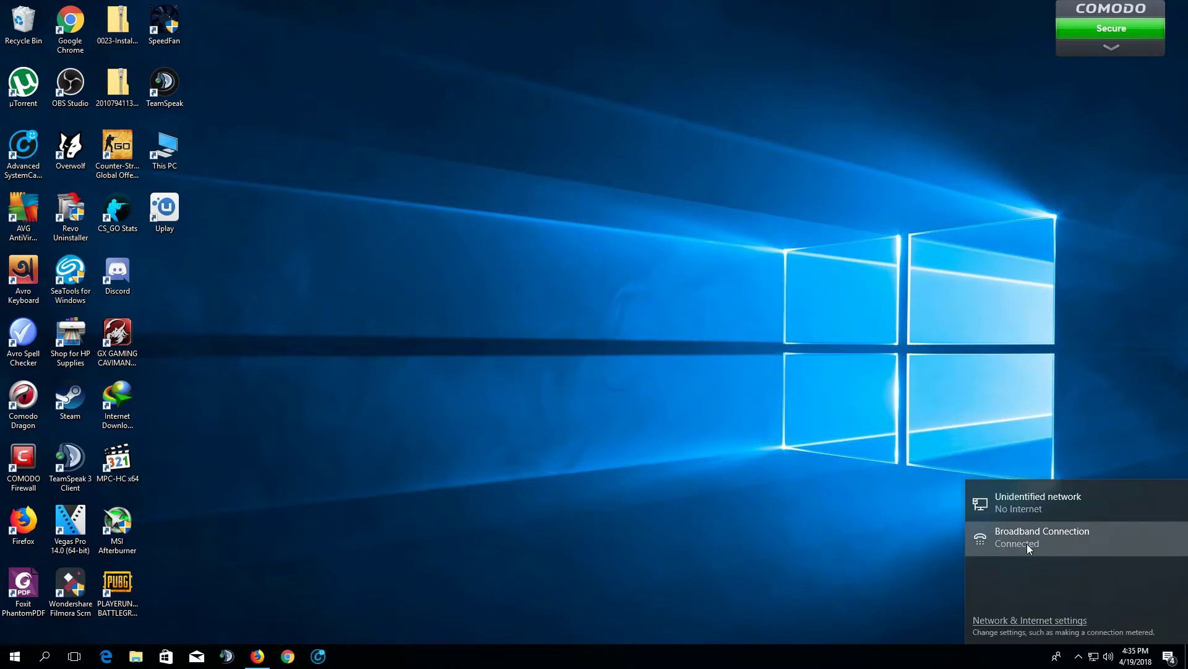
left_click(1018, 536)
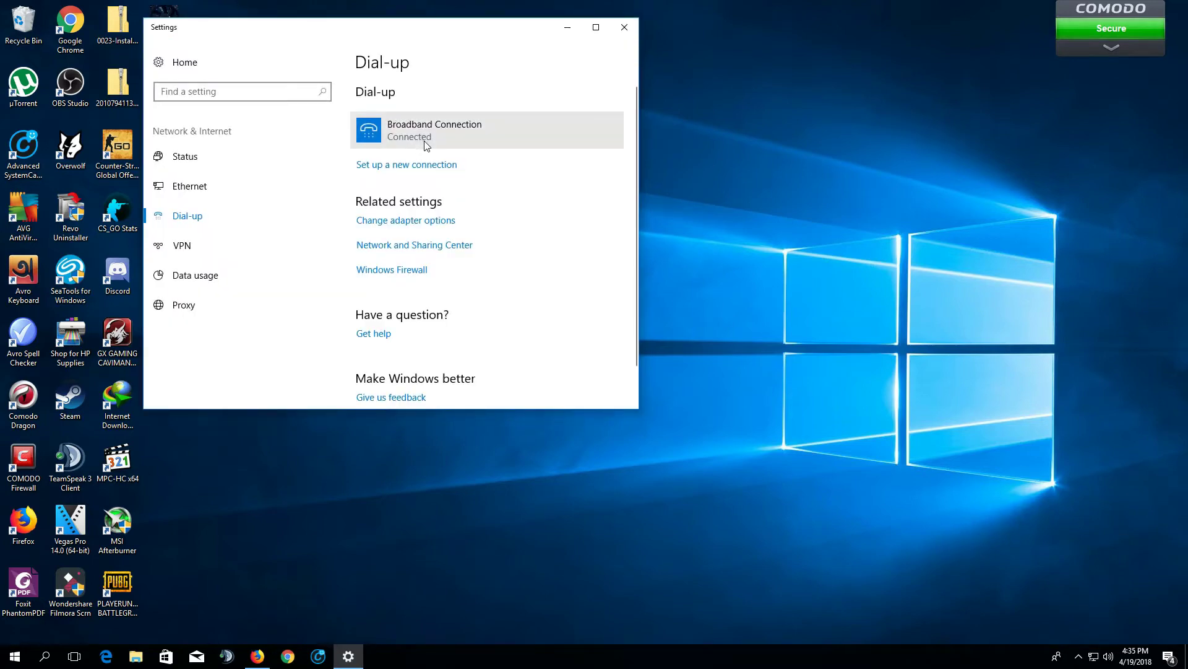
left_click(423, 139)
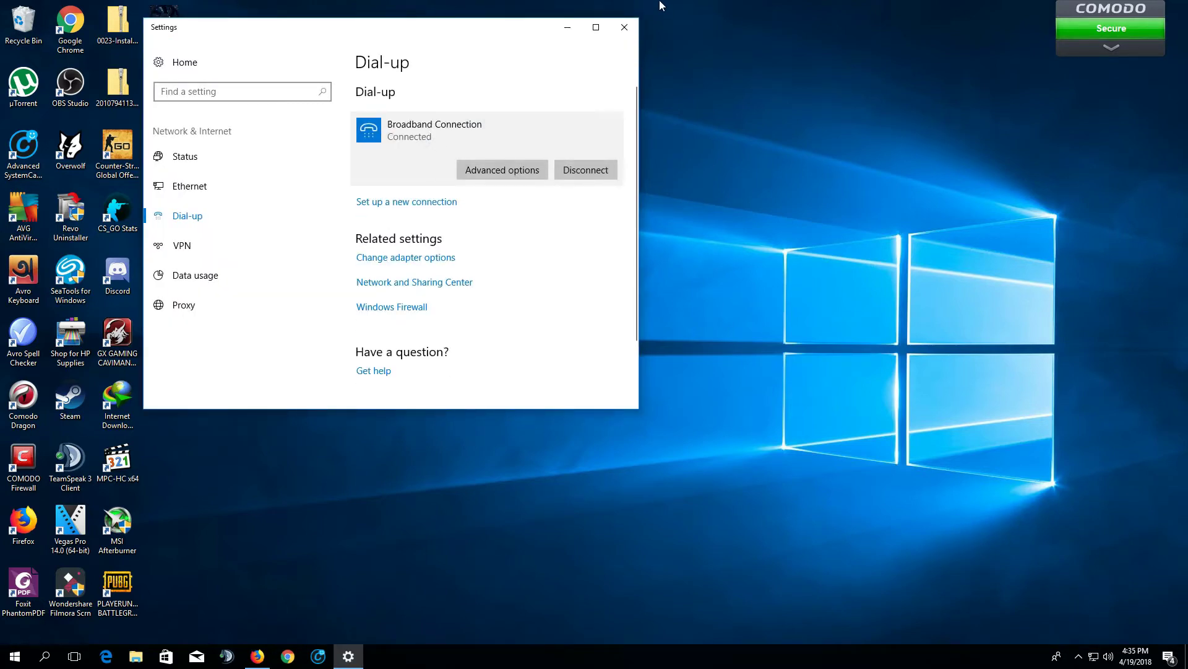
left_click(624, 27)
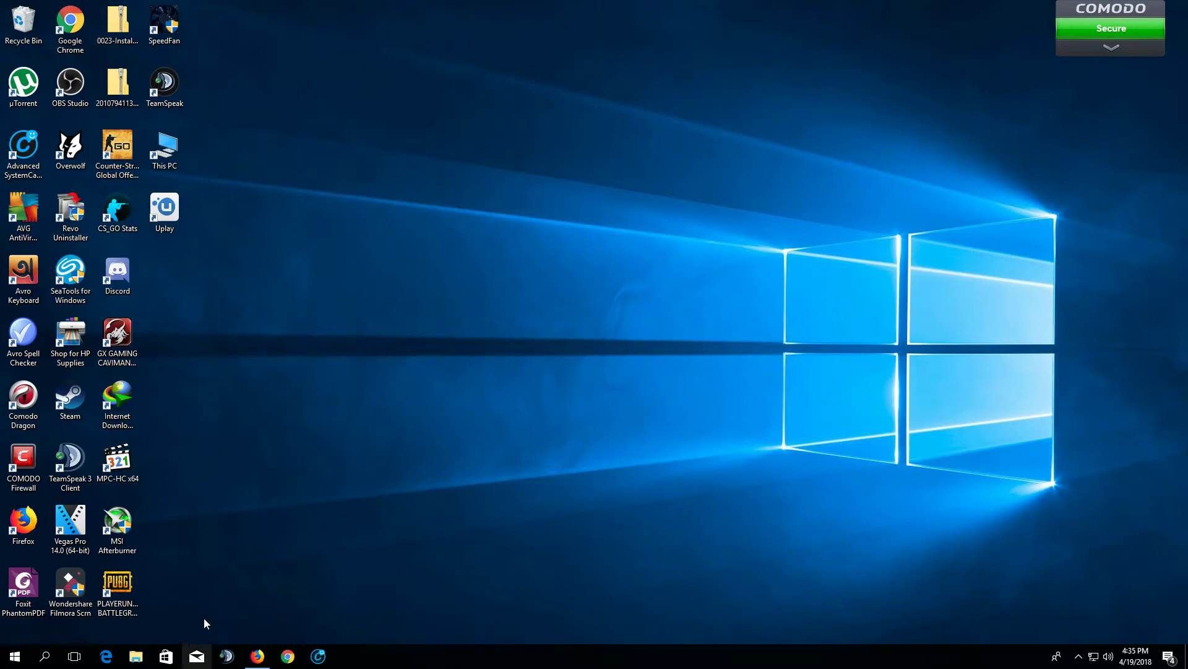
Search Windows for 'task' and open Task Scheduler from the results
left_click(70, 585)
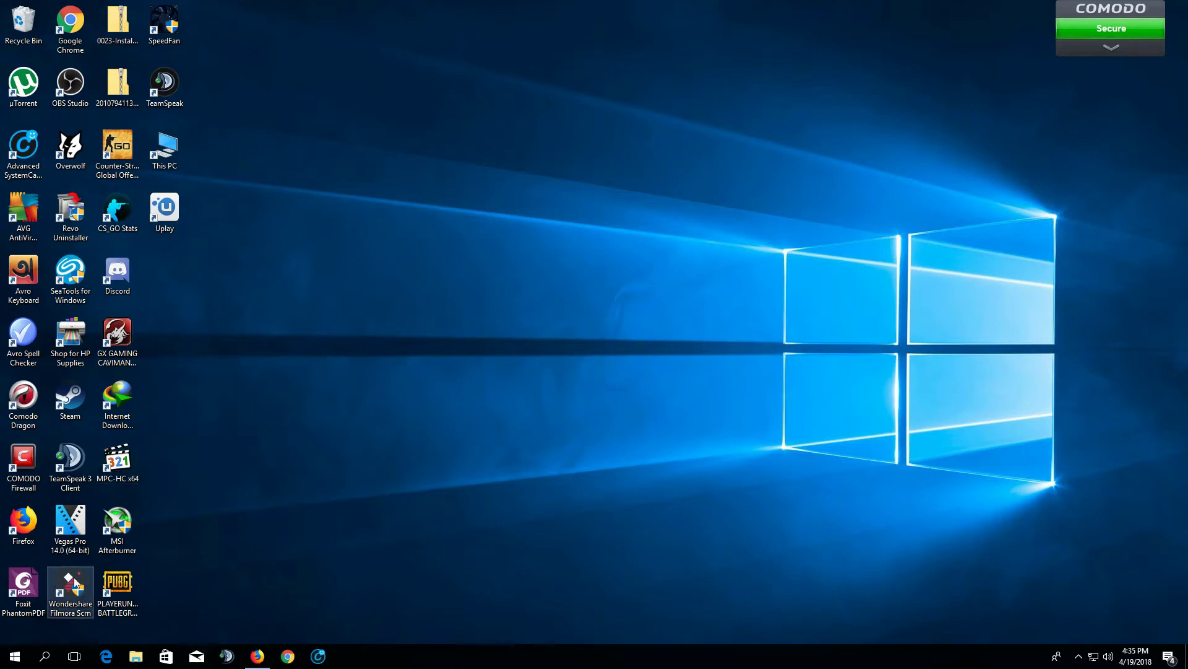
left_click(45, 656)
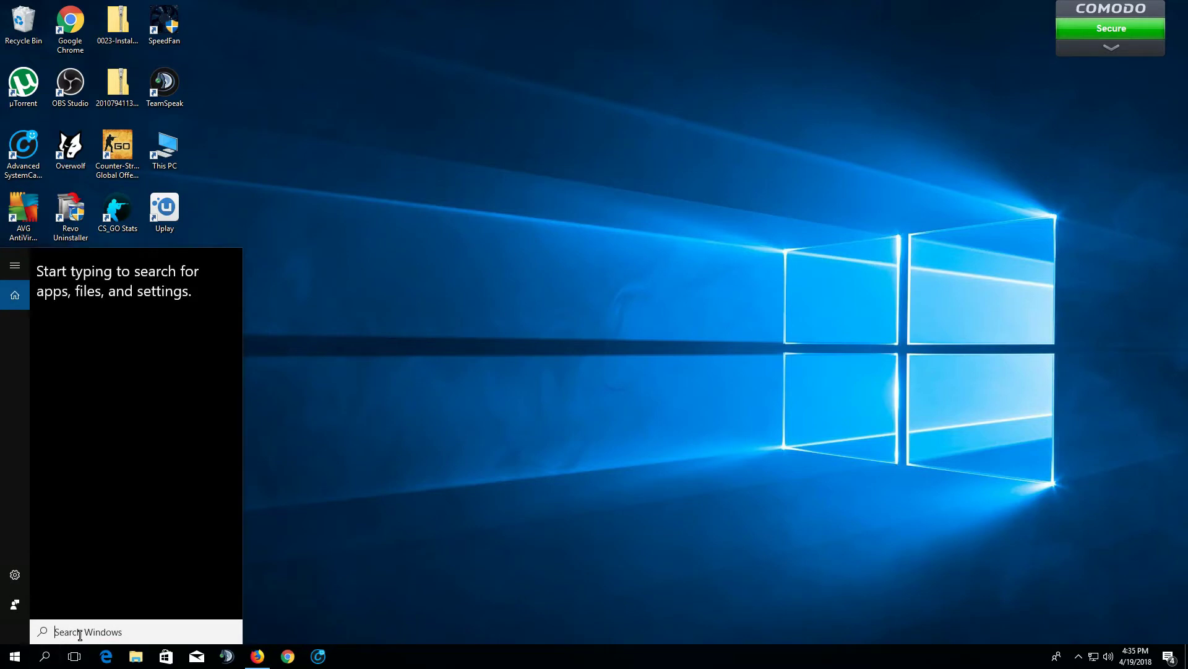
type("task")
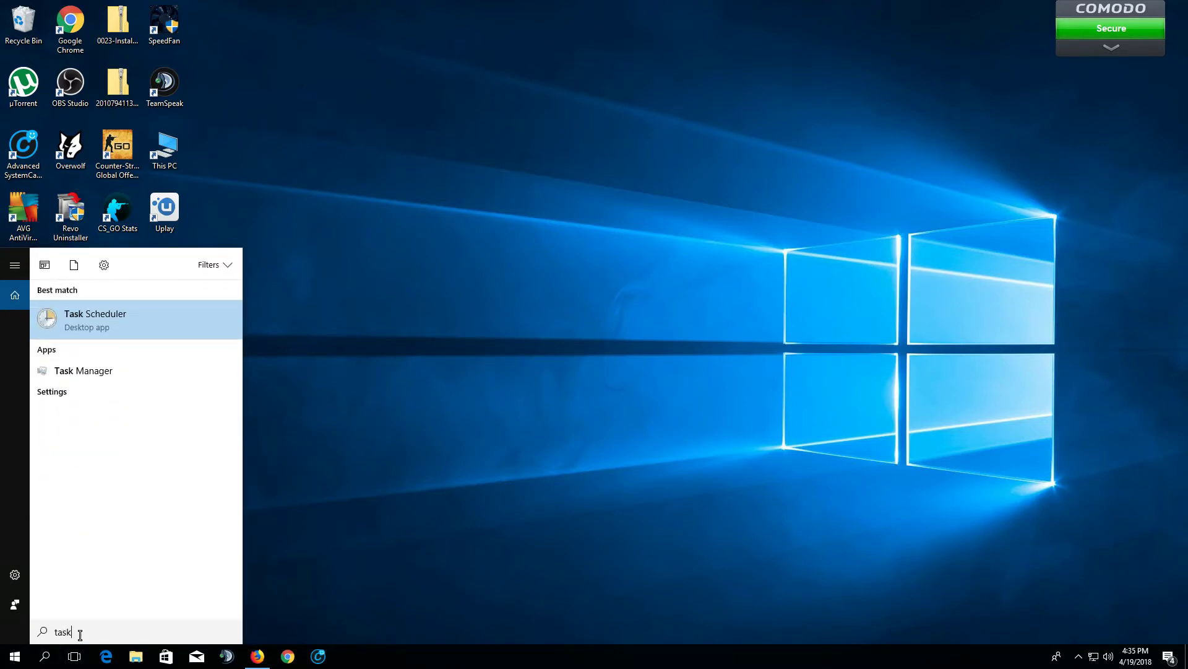
key("Escape")
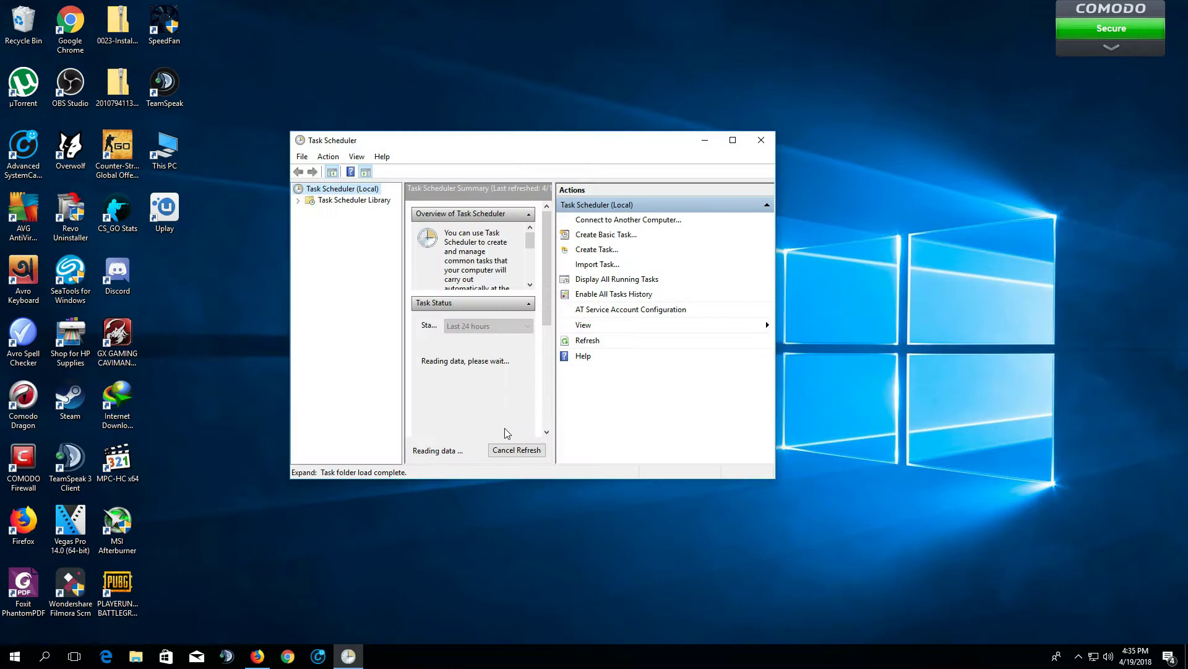
Locate Task Scheduler under Control Panel > System and Security > Administrative Tools
left_click(2, 661)
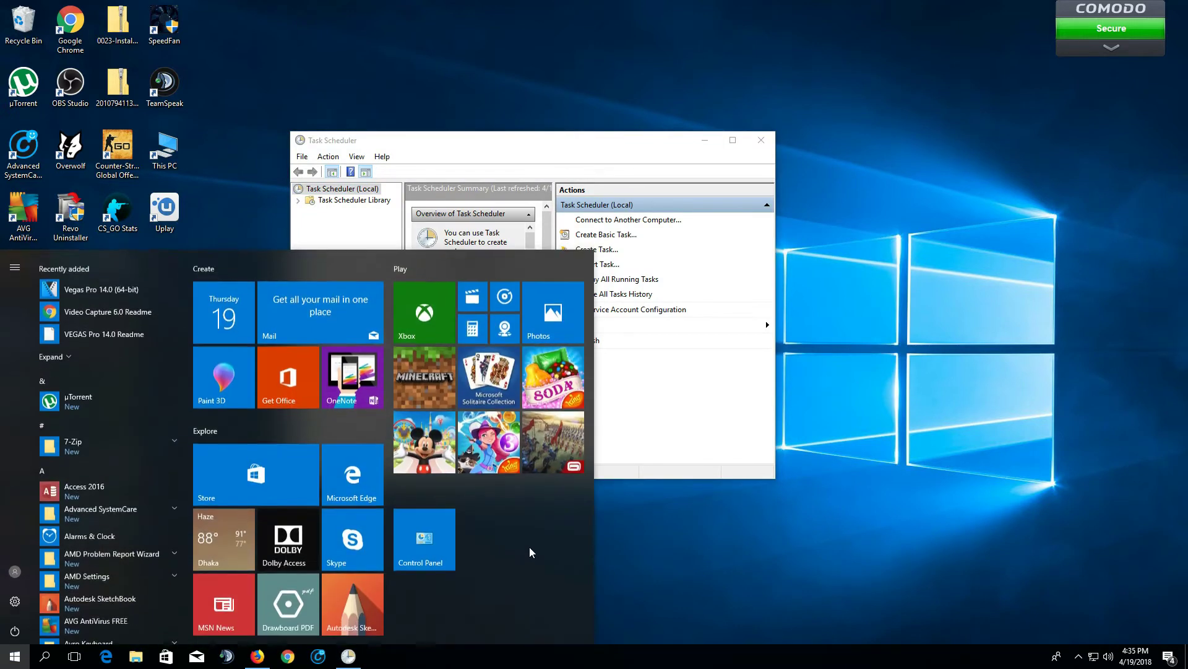
left_click(432, 539)
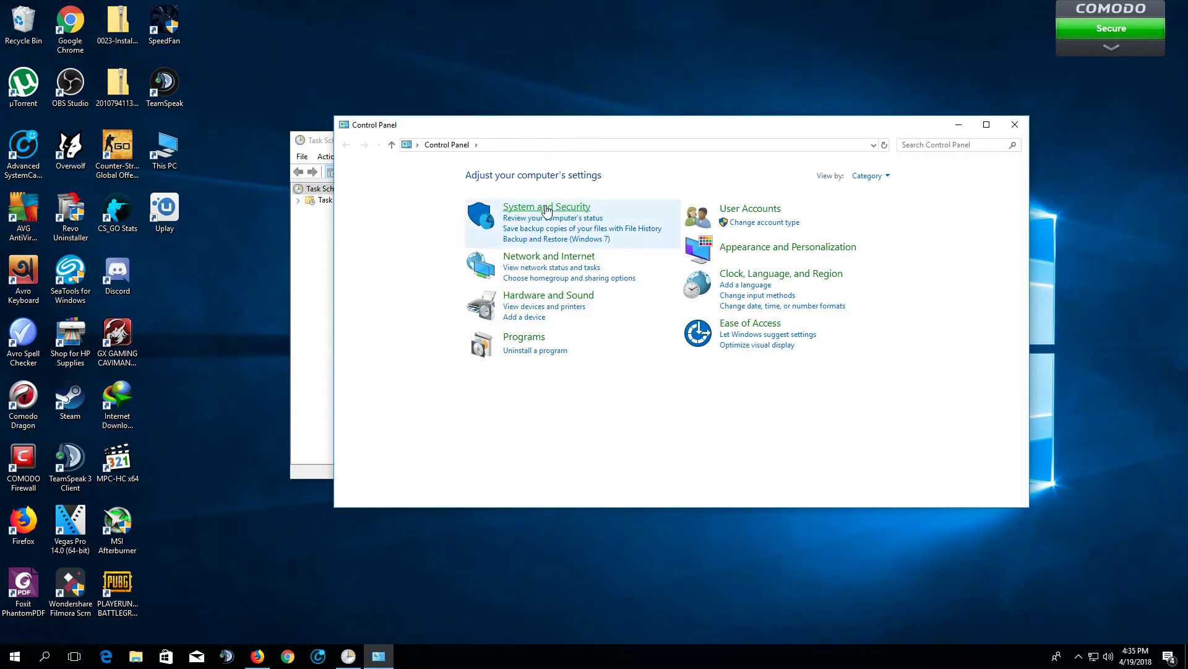
left_click(547, 208)
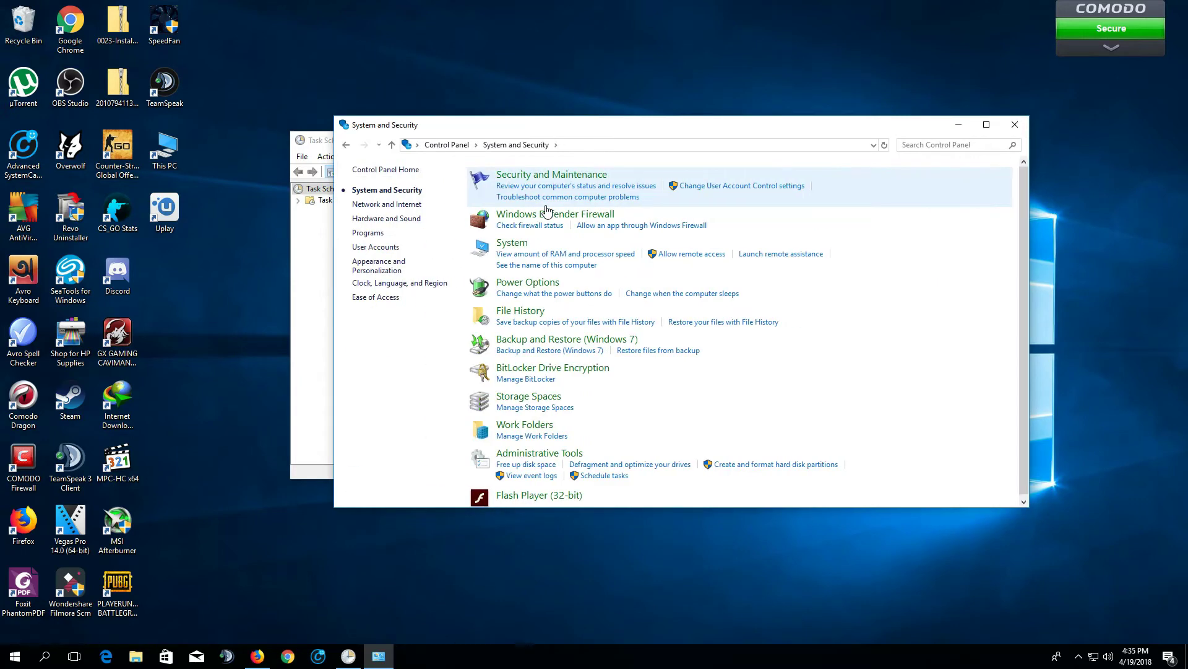
left_click(537, 449)
left_click(492, 423)
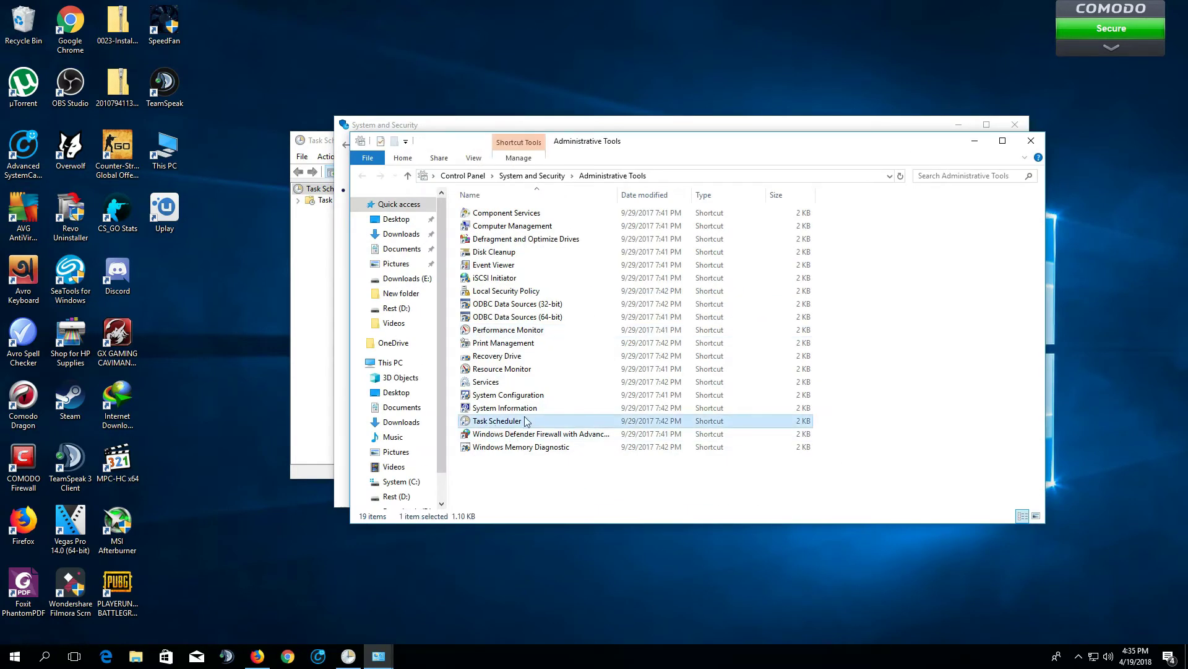
Close the Administrative Tools and System and Security windows and minimize Task Scheduler
left_click(1031, 141)
left_click(1016, 124)
left_click(705, 140)
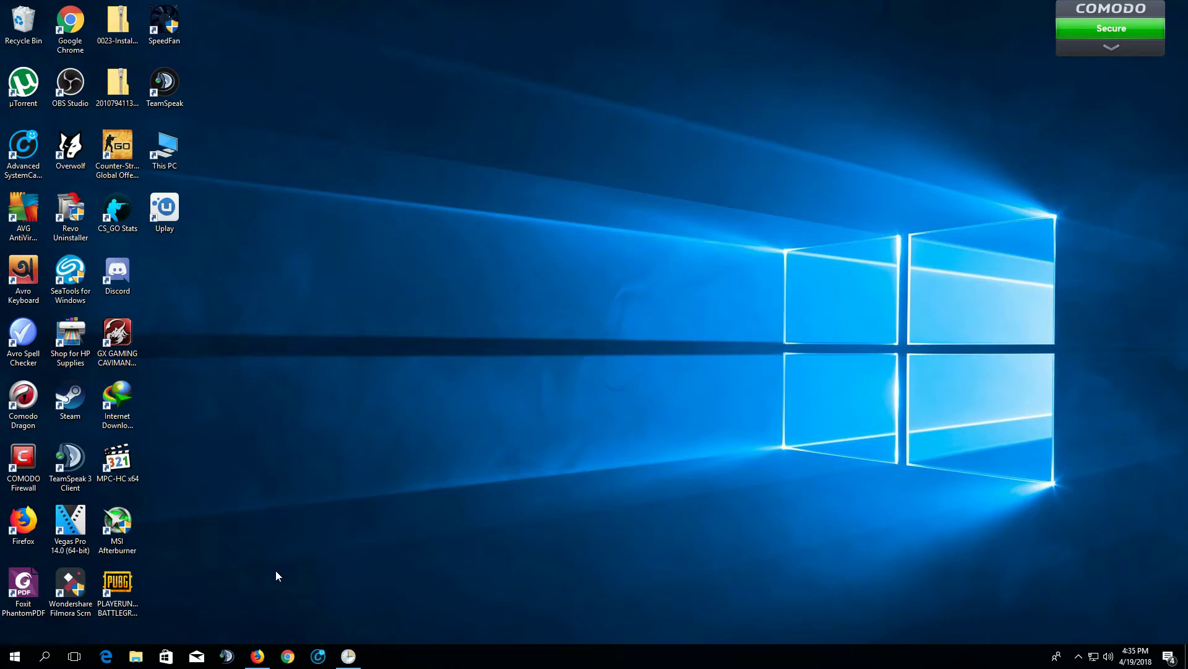
Launch taskschd.msc via Run, close the duplicate window, and restore Task Scheduler
key("super+r")
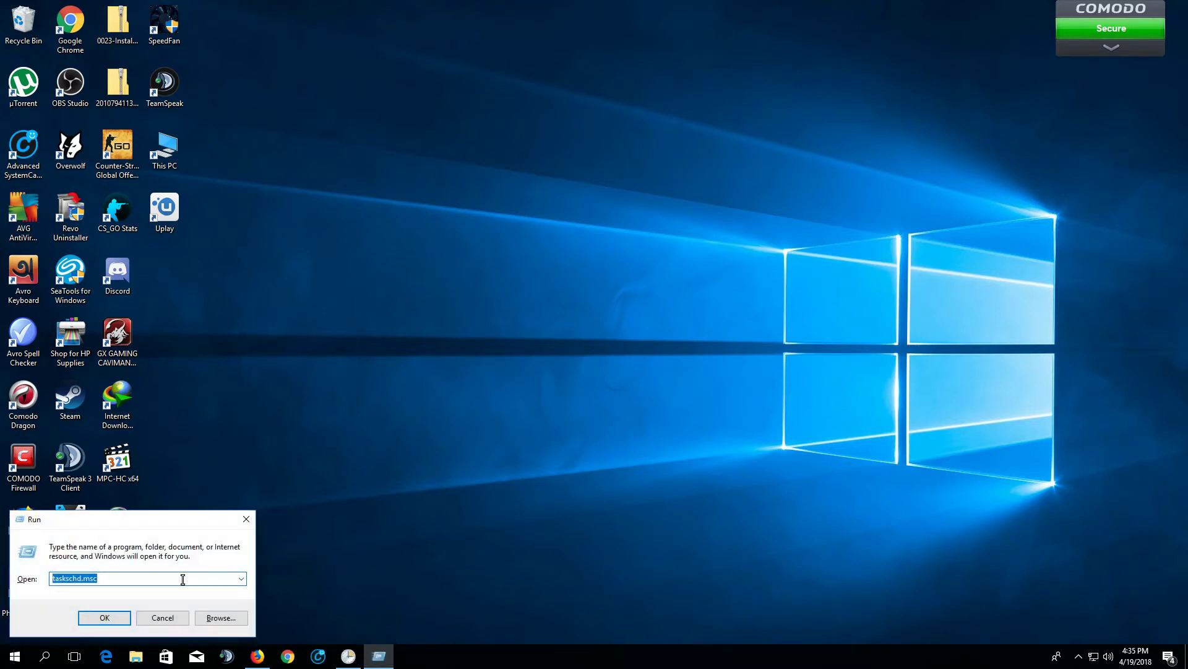
left_click(121, 576)
left_click(102, 618)
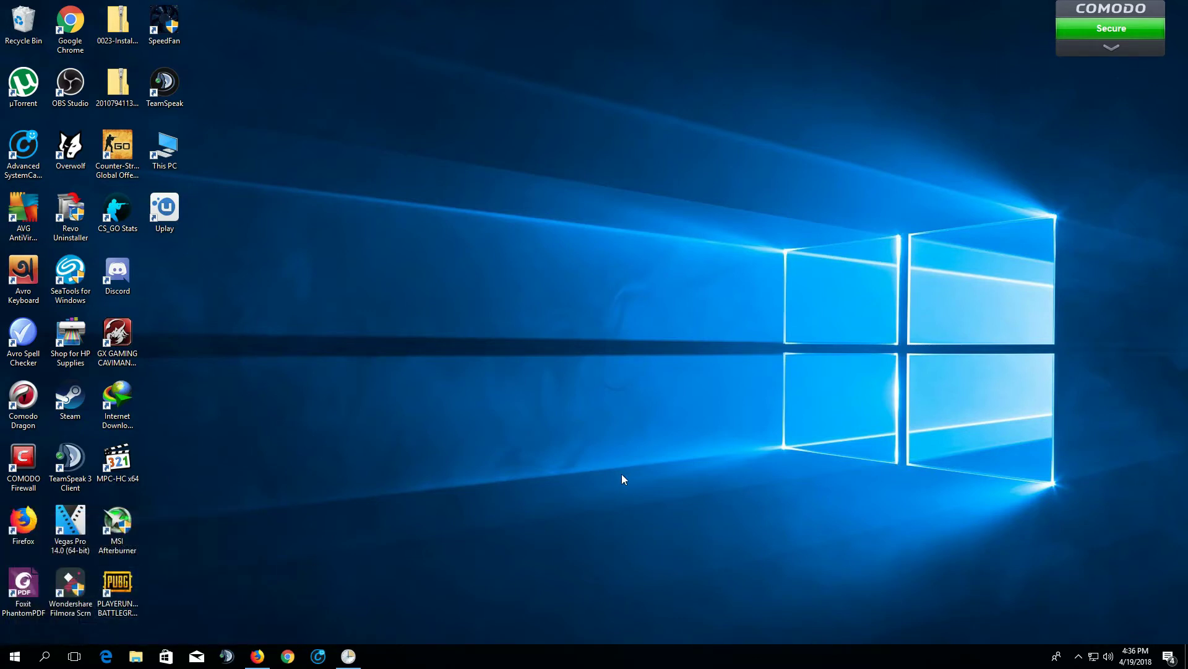
left_click(763, 138)
left_click(348, 655)
left_click_drag(534, 145, 494, 149)
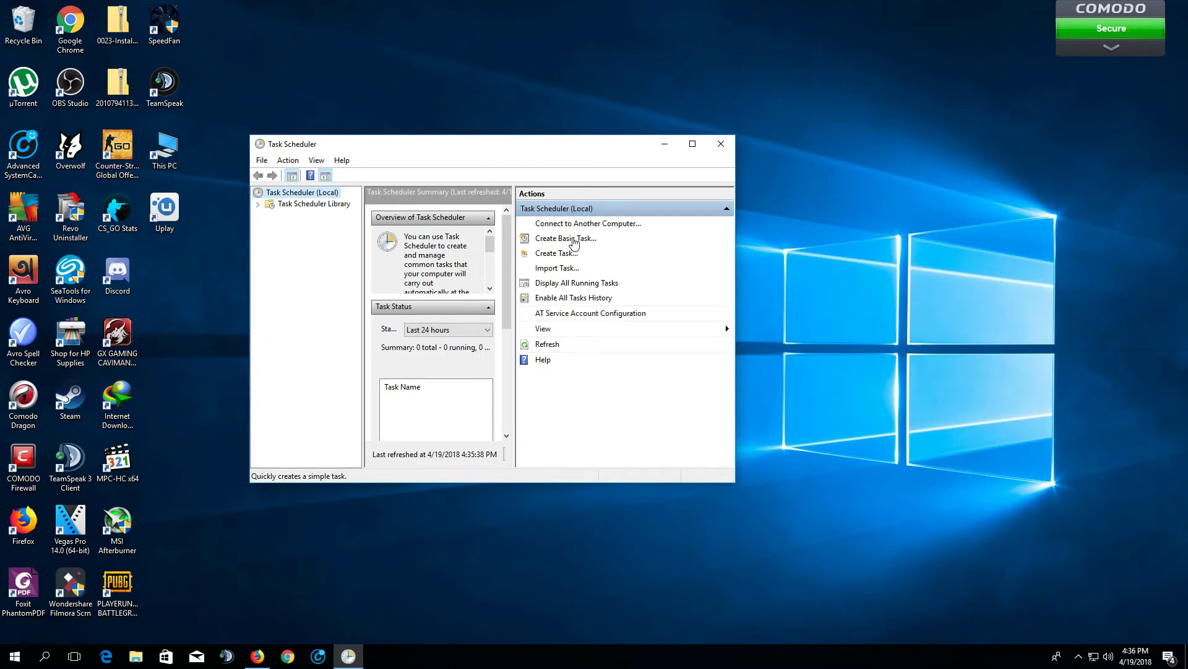
Create a basic task named 'Auto dial' described as 'Auto dial task for my PC'
left_click(574, 244)
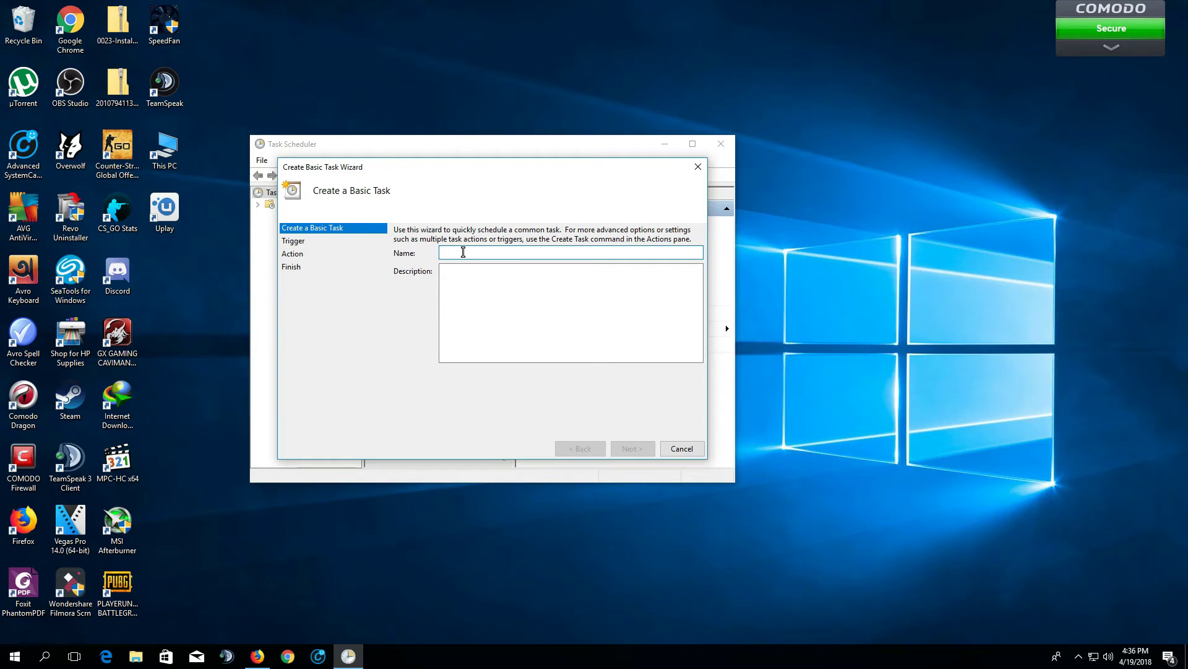
type("Auto dial")
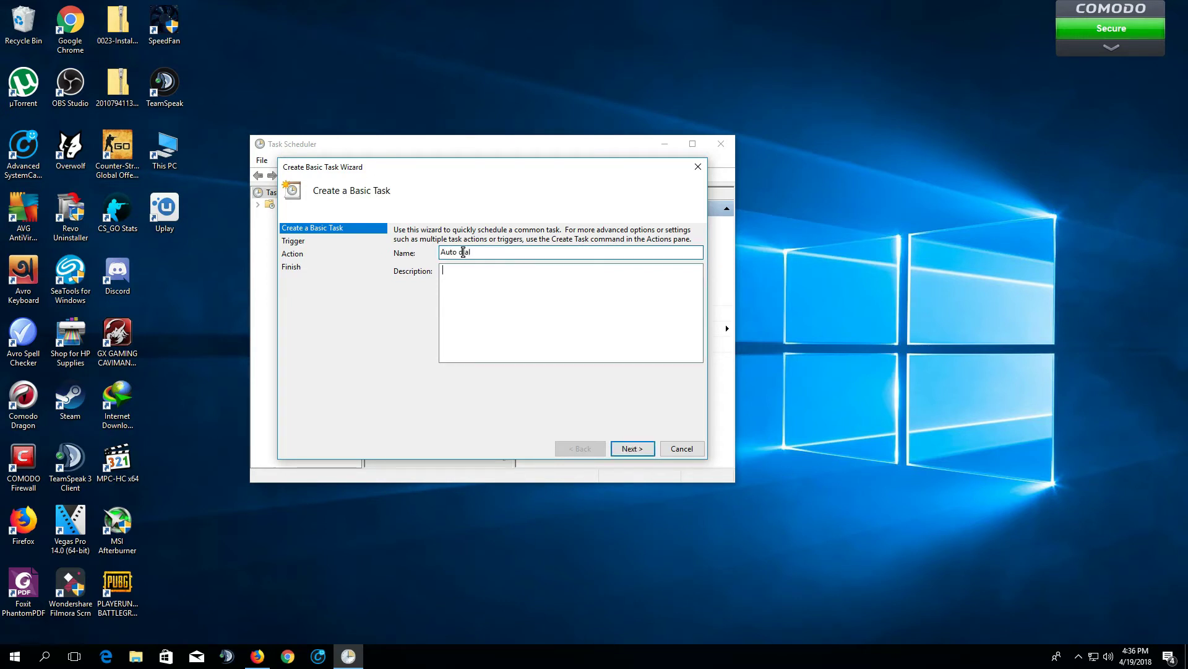
left_click(466, 268)
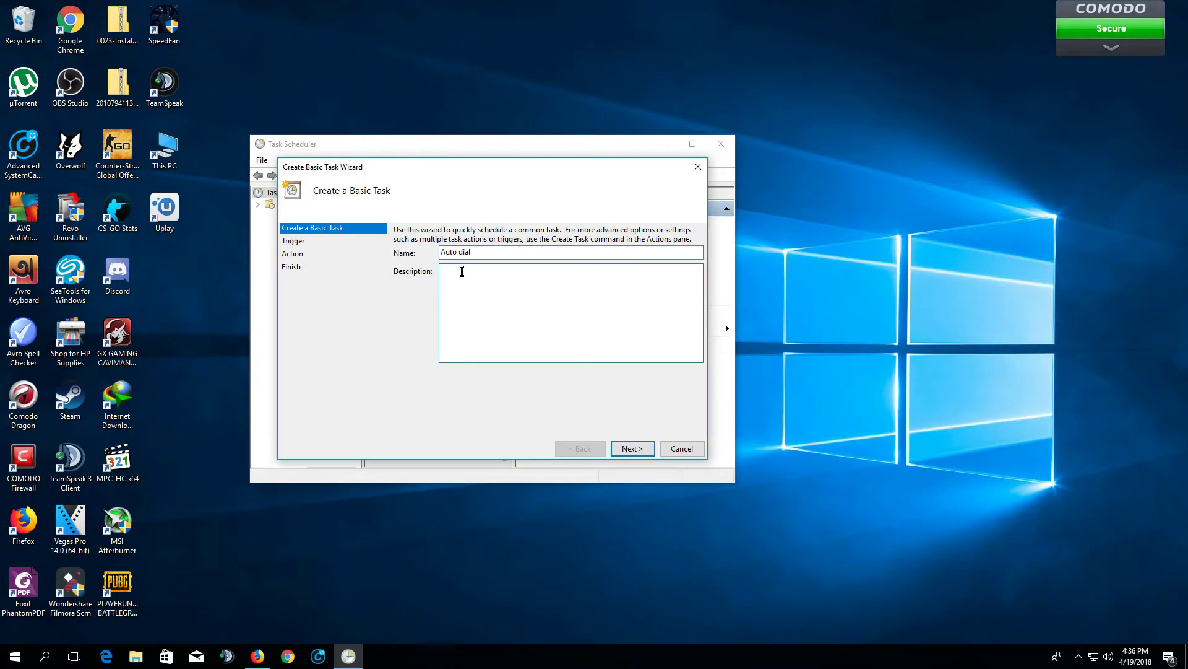
type("Auto dial task for my PC")
Set the trigger to 'When I log on' and the action to 'Start a program'
left_click(630, 448)
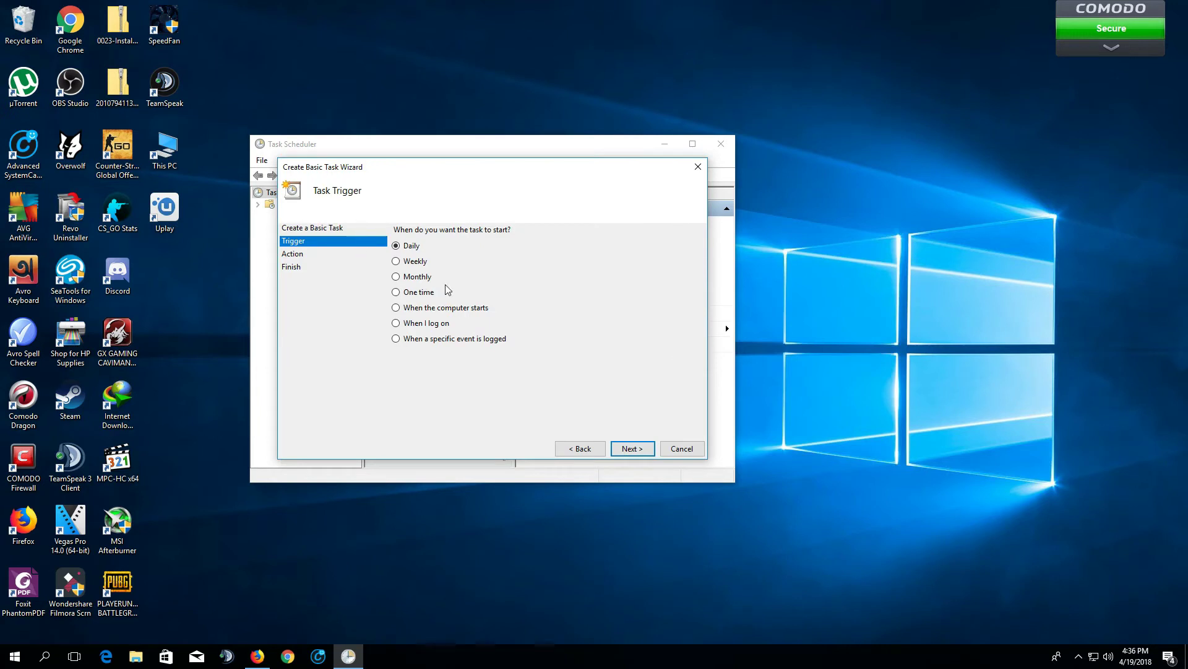
left_click(418, 325)
left_click(641, 445)
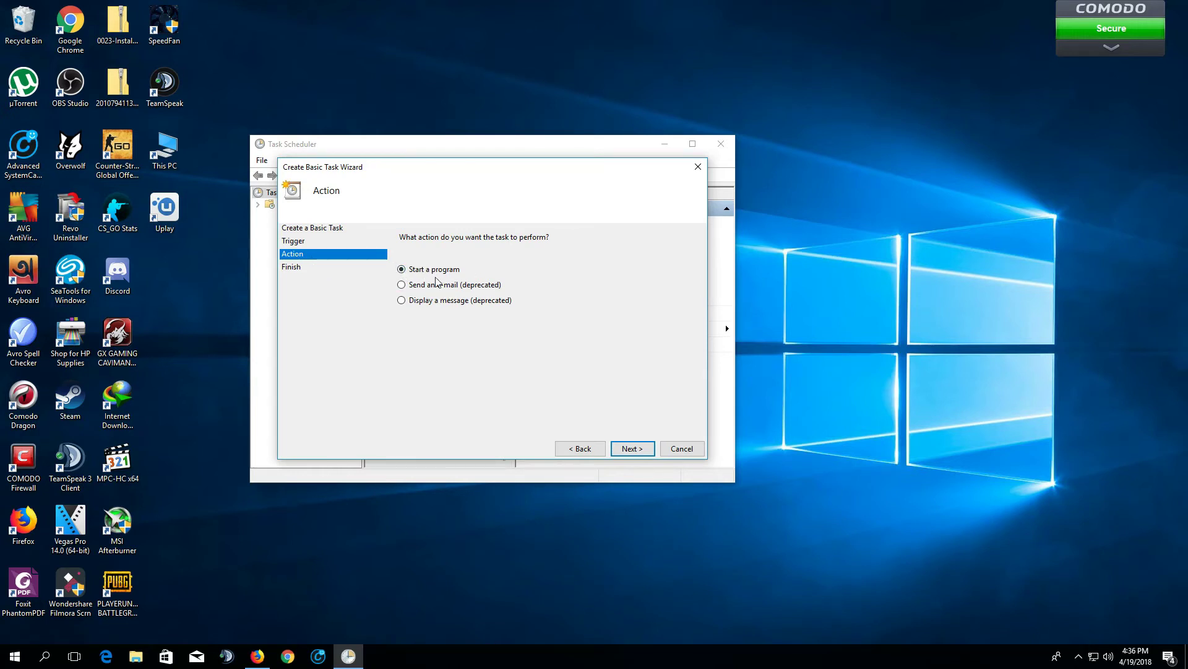
left_click(619, 451)
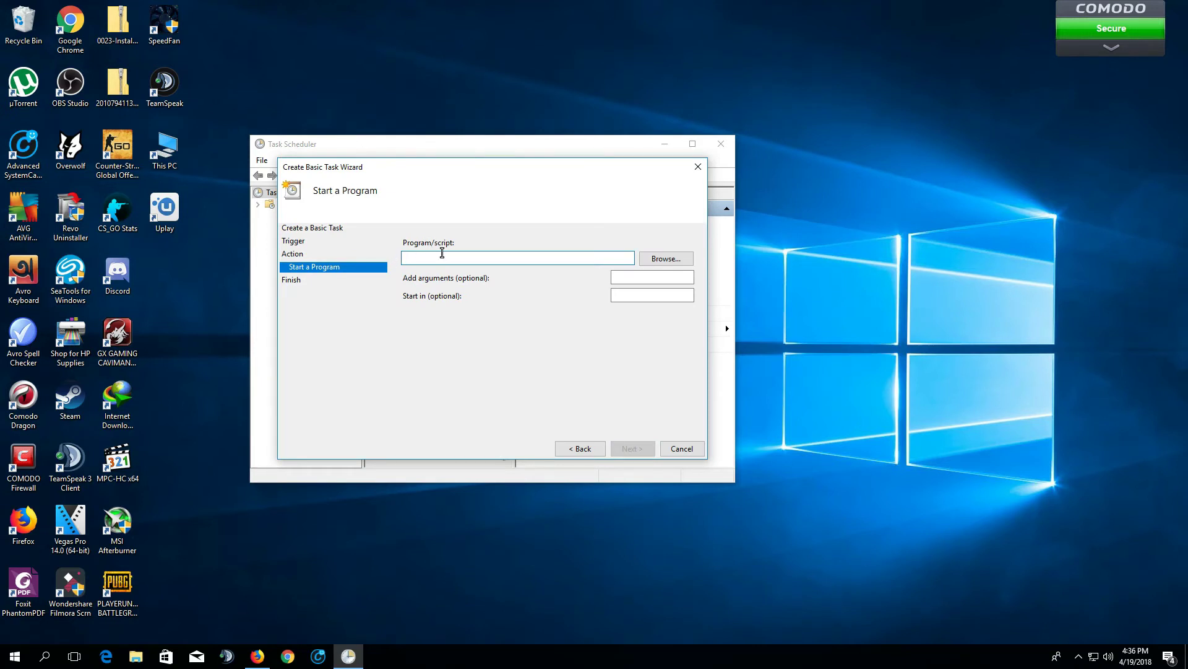
Enter rasdial as the program and confirm the exact Broadband Connection name in dial-up settings
type("rasdial")
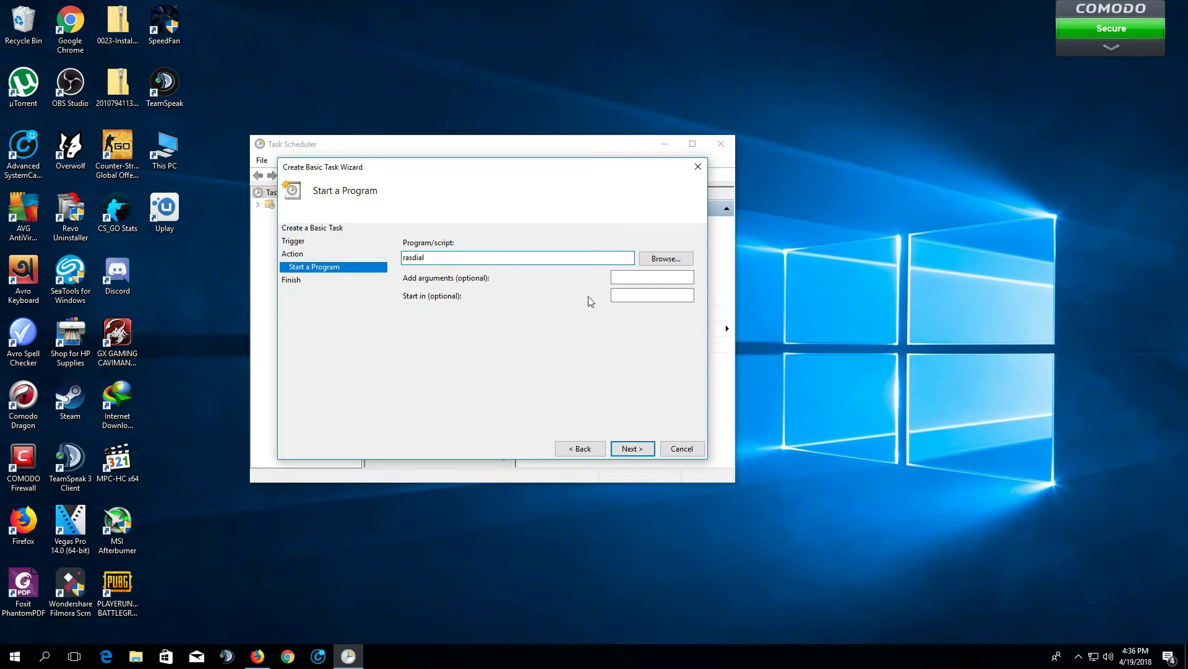
left_click(643, 277)
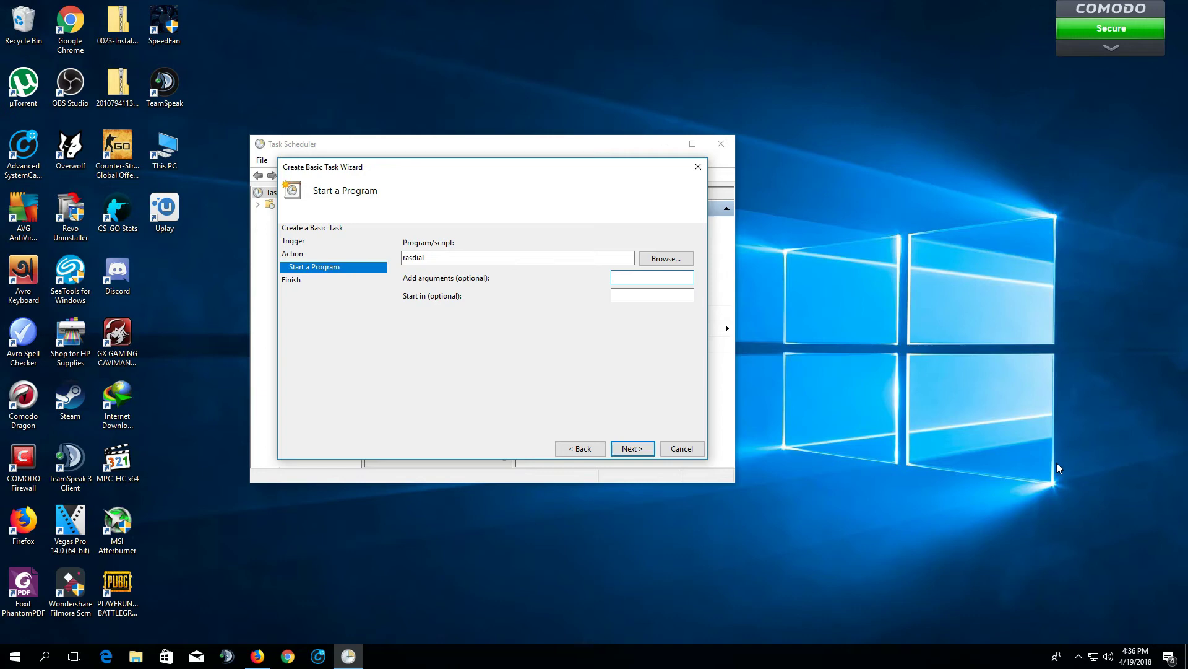
left_click(1092, 660)
left_click(1022, 545)
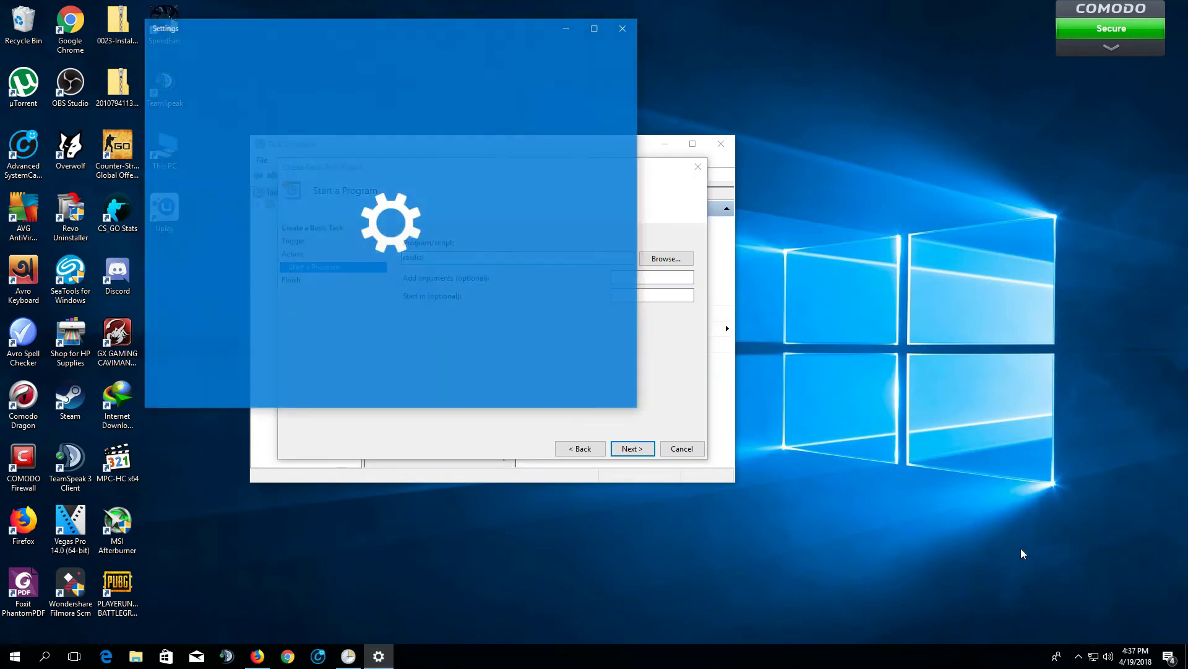
left_click(379, 125)
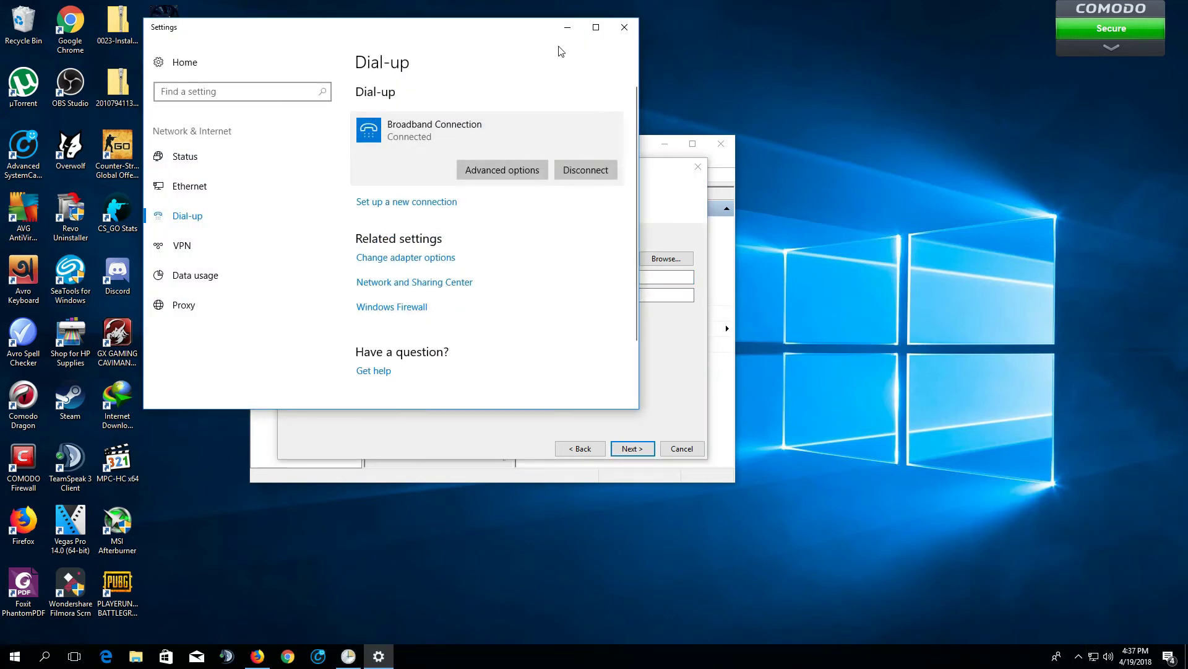
left_click(566, 29)
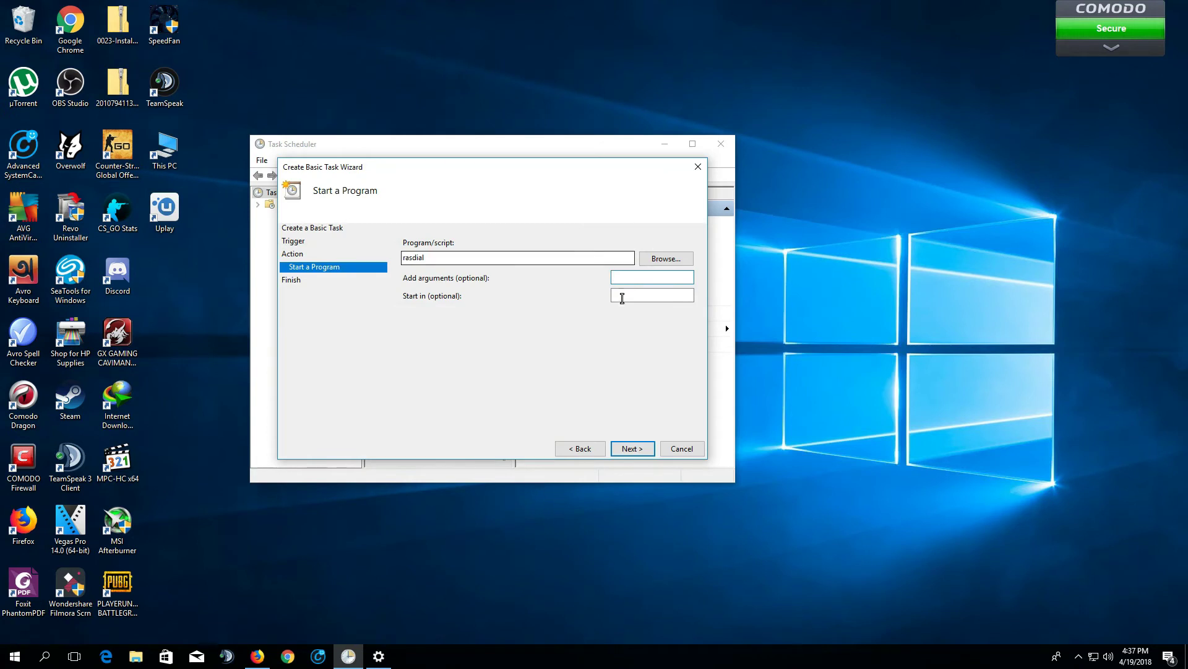
Add arguments "Broadband Connection" followed by the dial-up username and password
left_click(629, 278)
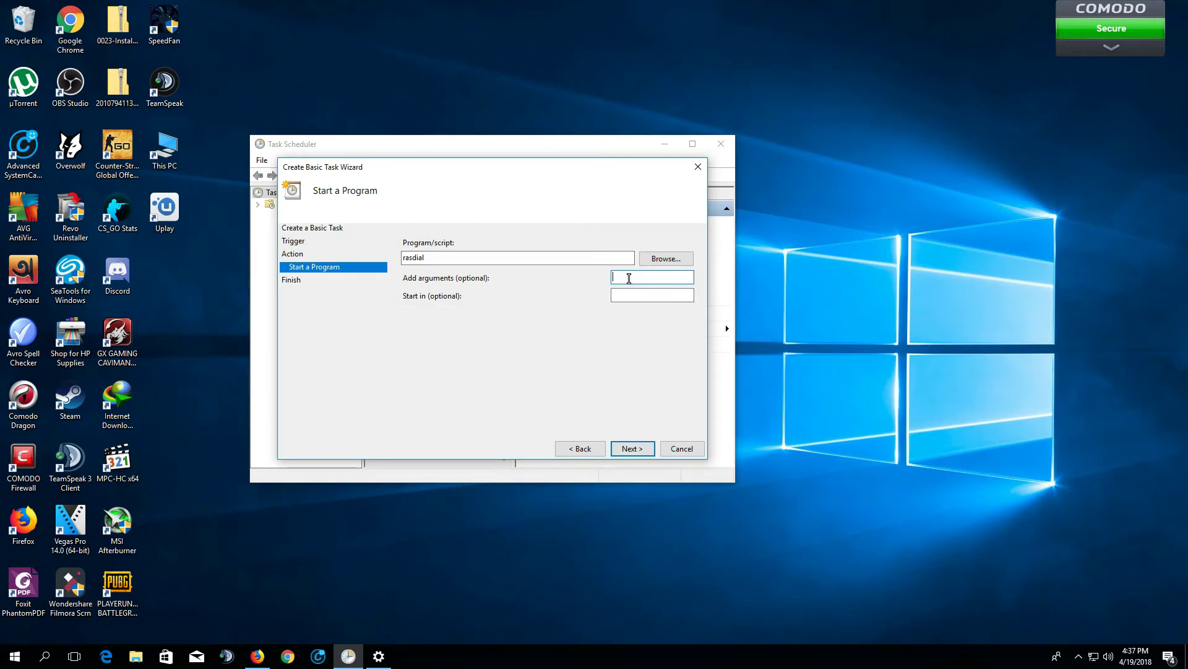
type("\"Broad")
type("band Connect")
type("ion")
type("\"")
type("xyz")
type(" 112233")
key("Home")
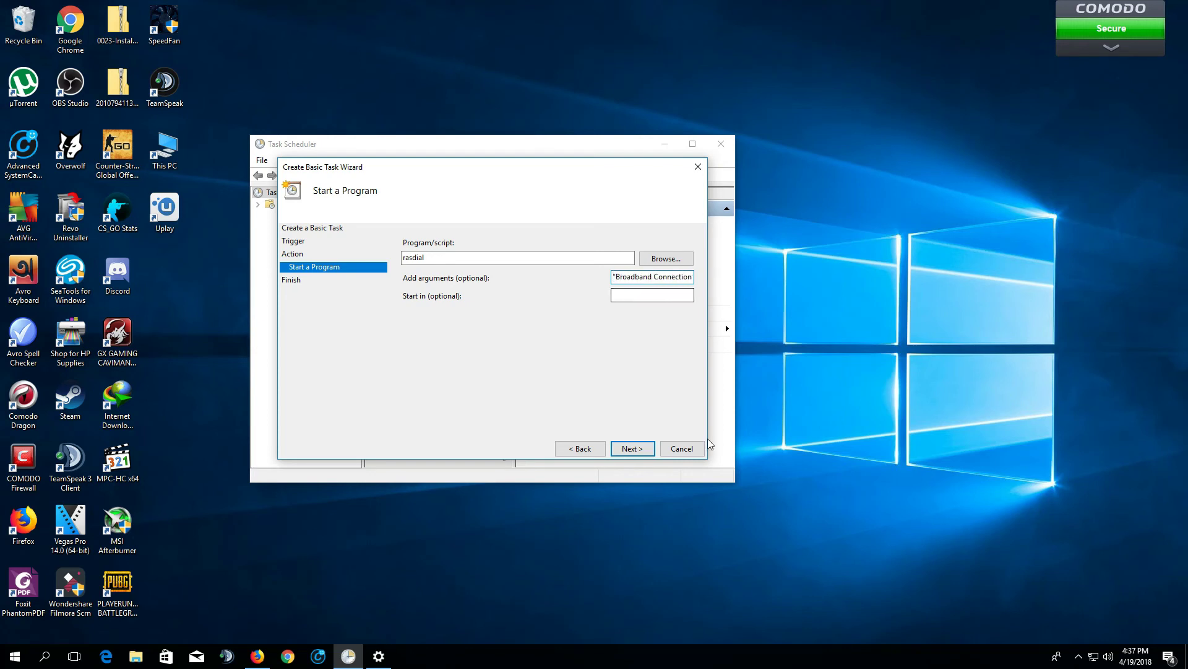
Review the task summary and finish the wizard to create Auto dial
left_click(632, 448)
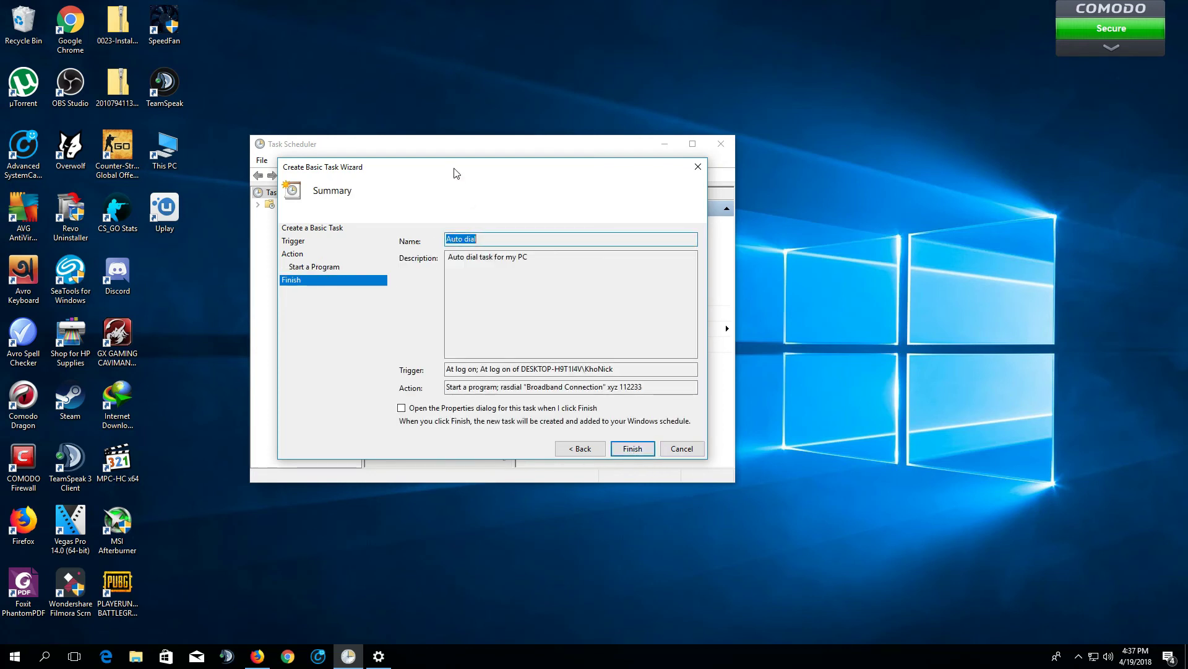
left_click_drag(449, 168, 365, 136)
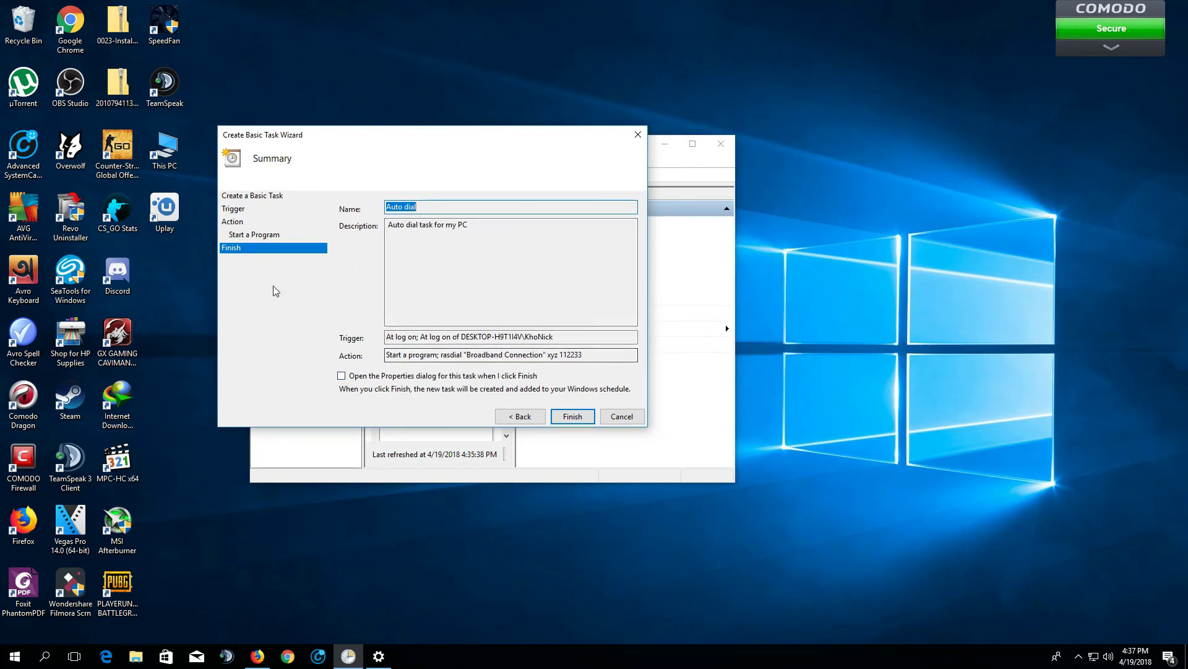
left_click(573, 416)
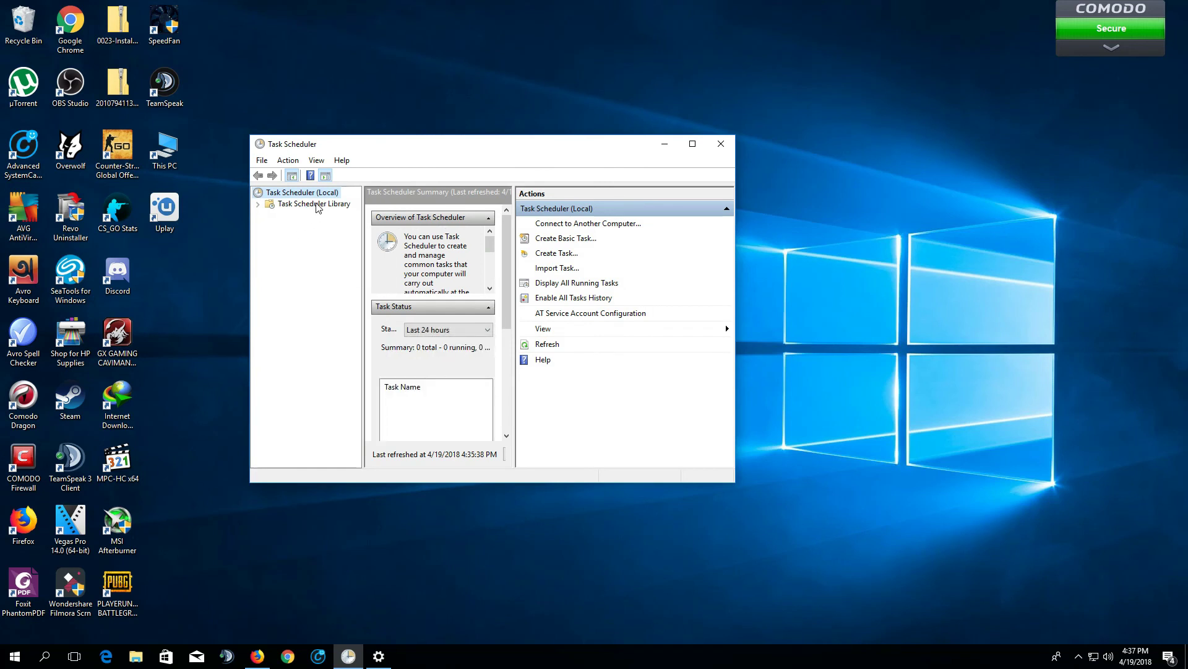
Open Task Scheduler Library, select Auto dial to view its details, then minimize Task Scheduler
left_click(259, 205)
double_click(296, 193)
double_click(277, 193)
double_click(298, 204)
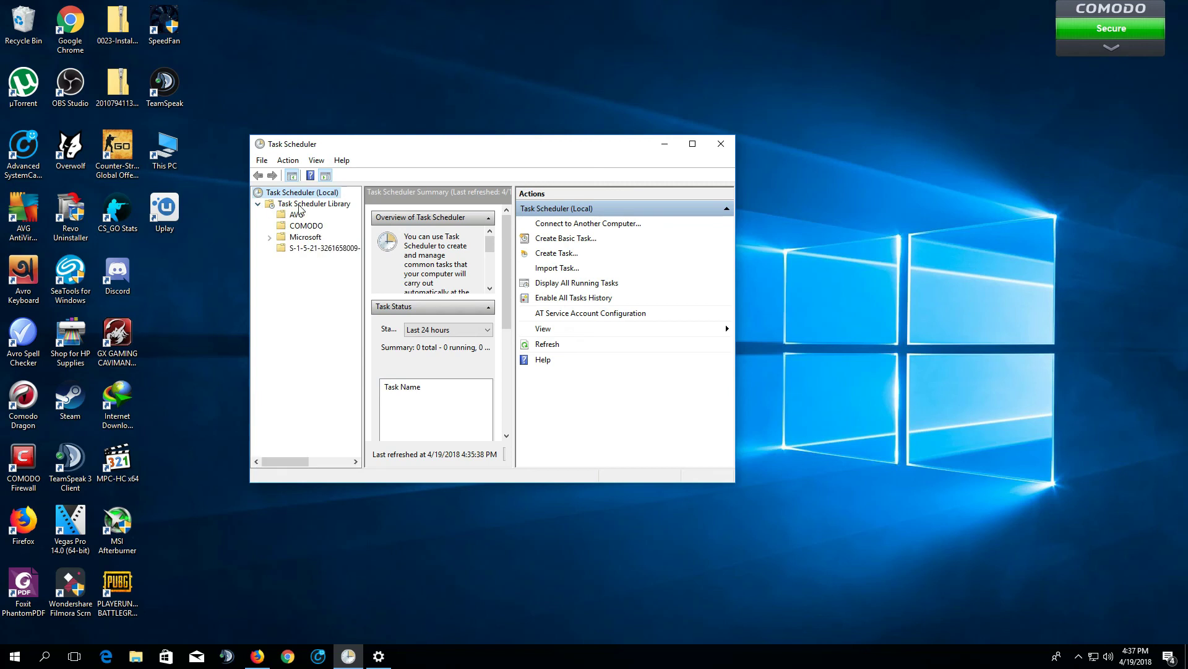
left_click(440, 246)
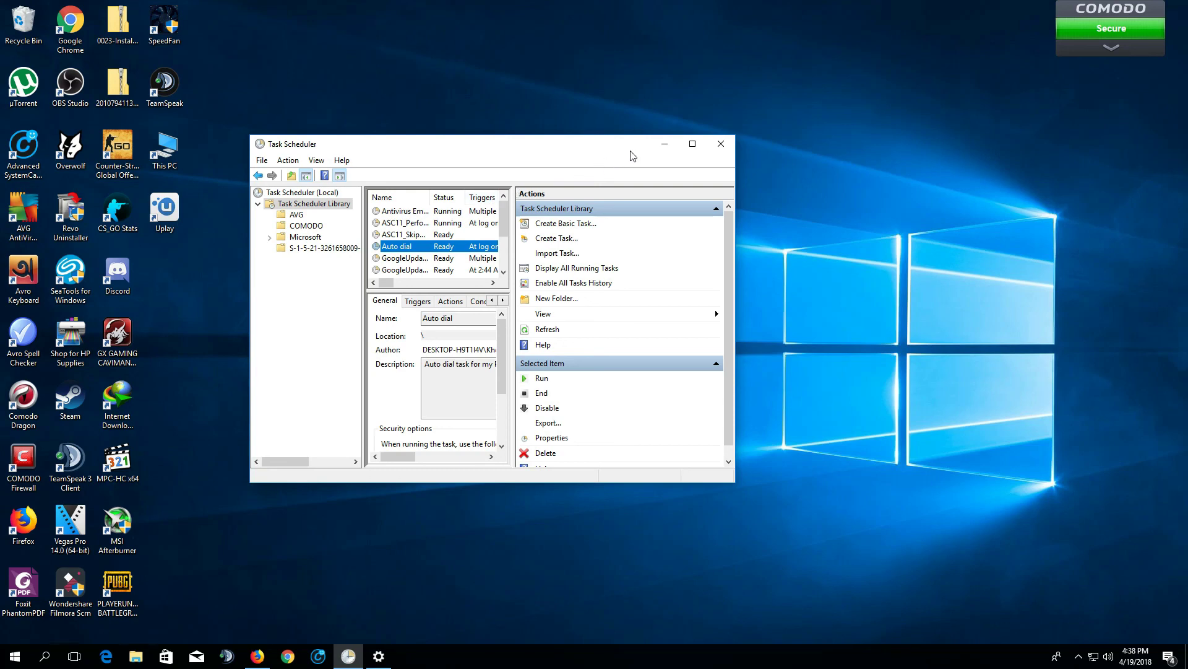
left_click_drag(551, 148, 644, 137)
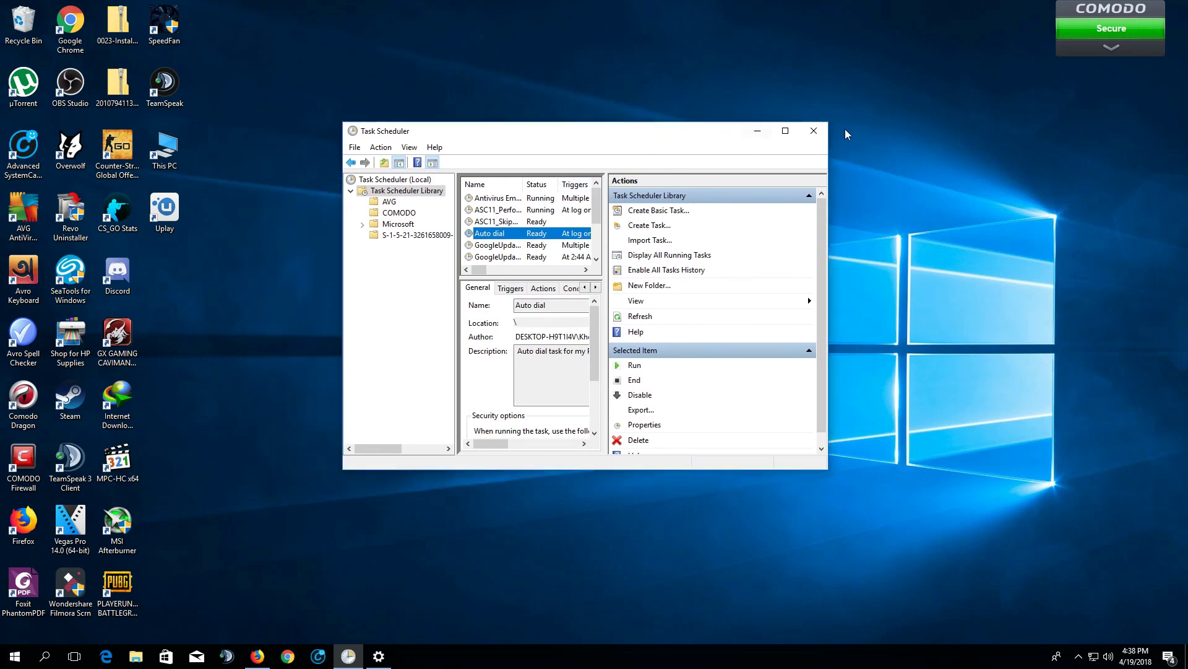
left_click(757, 131)
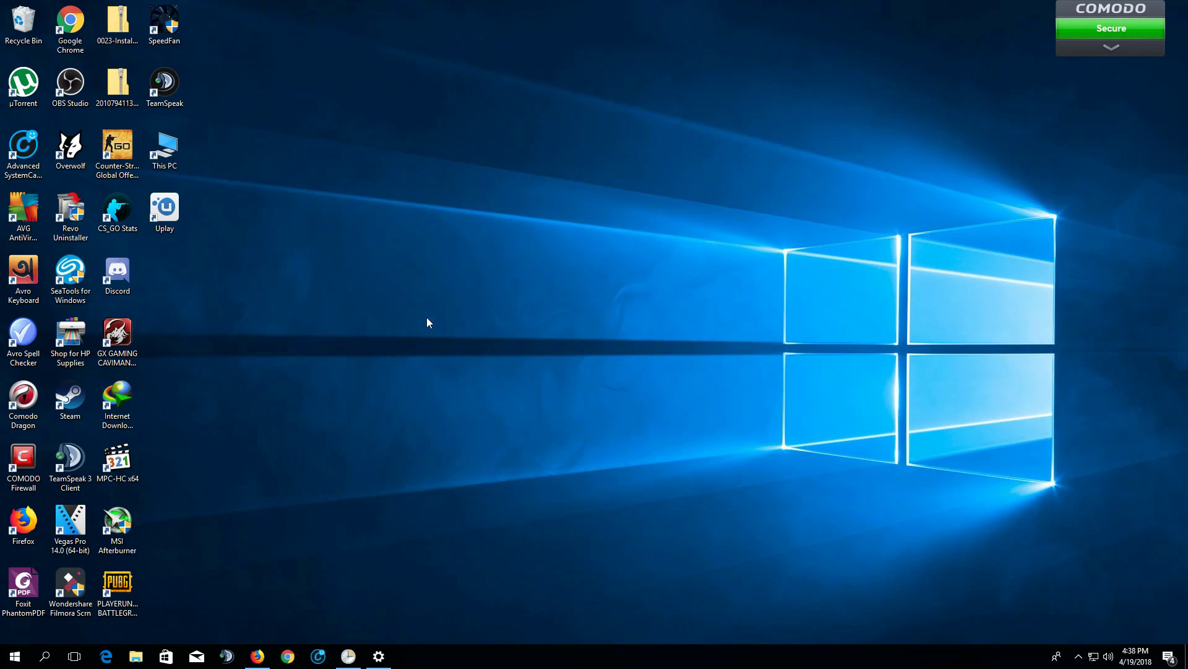